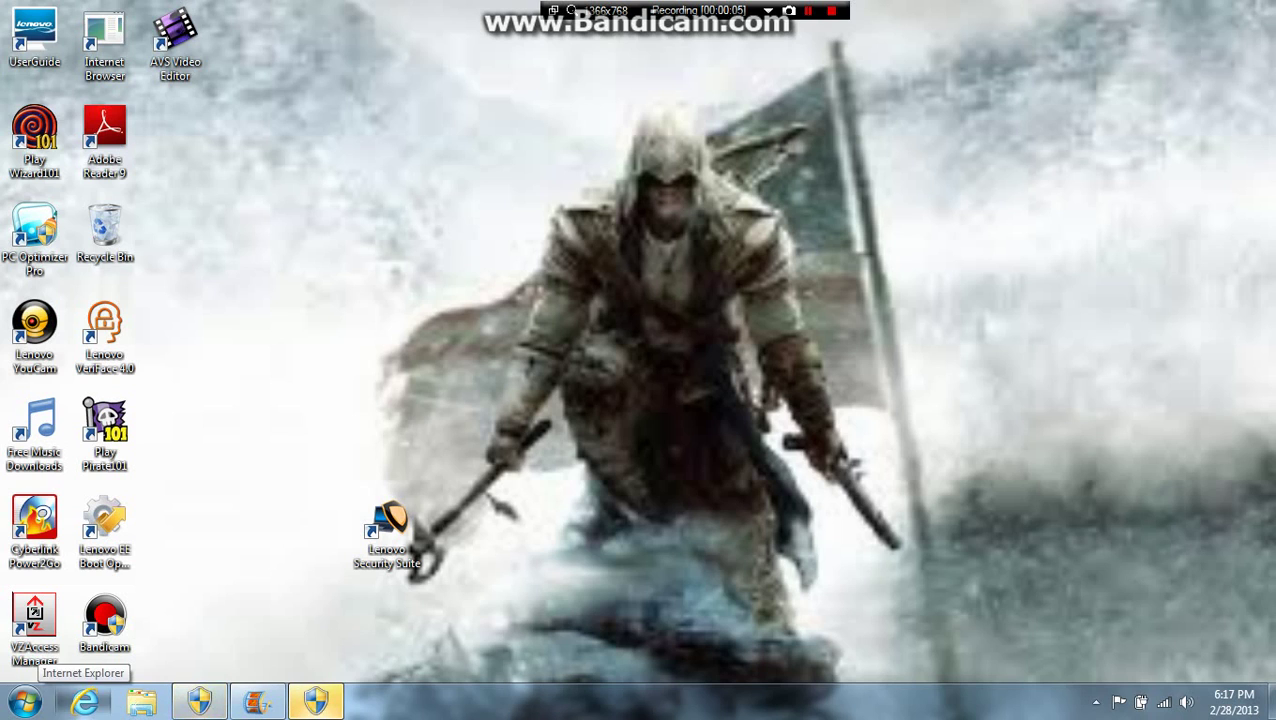
# Step: Launch Internet Explorer from the taskbar to reach the Yahoo! Search home page
pyautogui.click(84, 701)
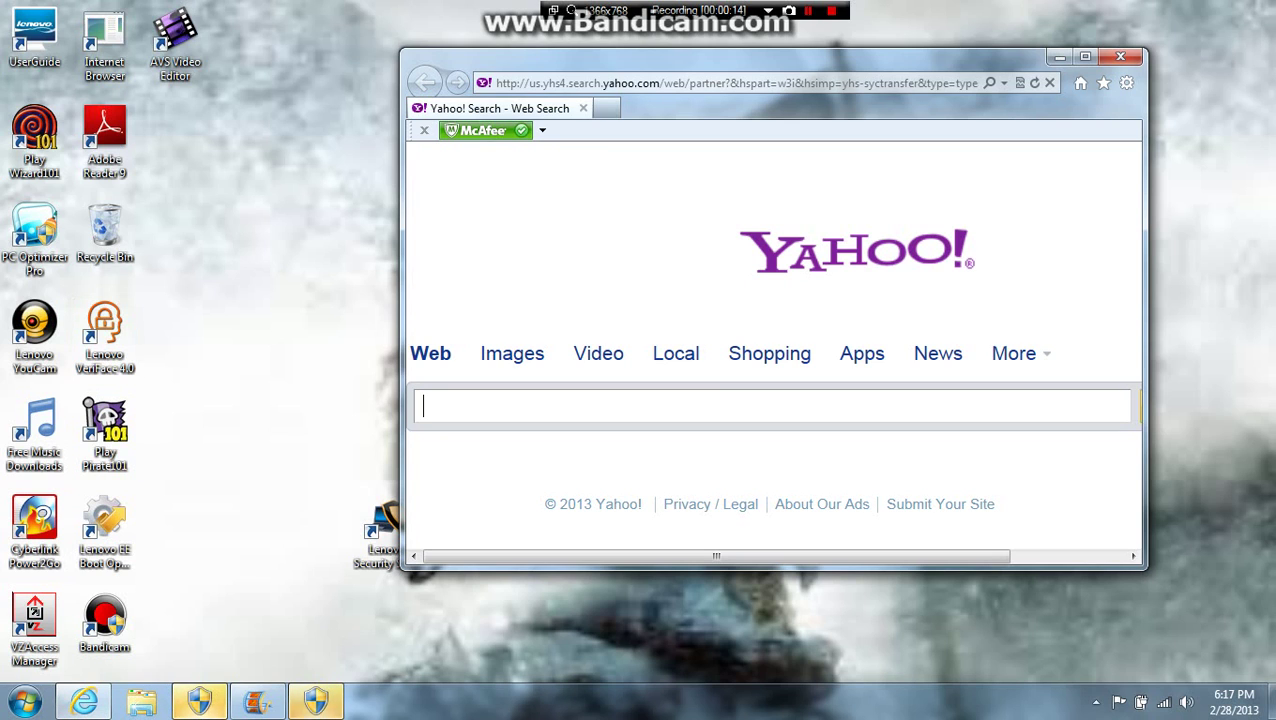
# Step: Maximize the browser and go to minecraftskins.com
pyautogui.click(1085, 56)
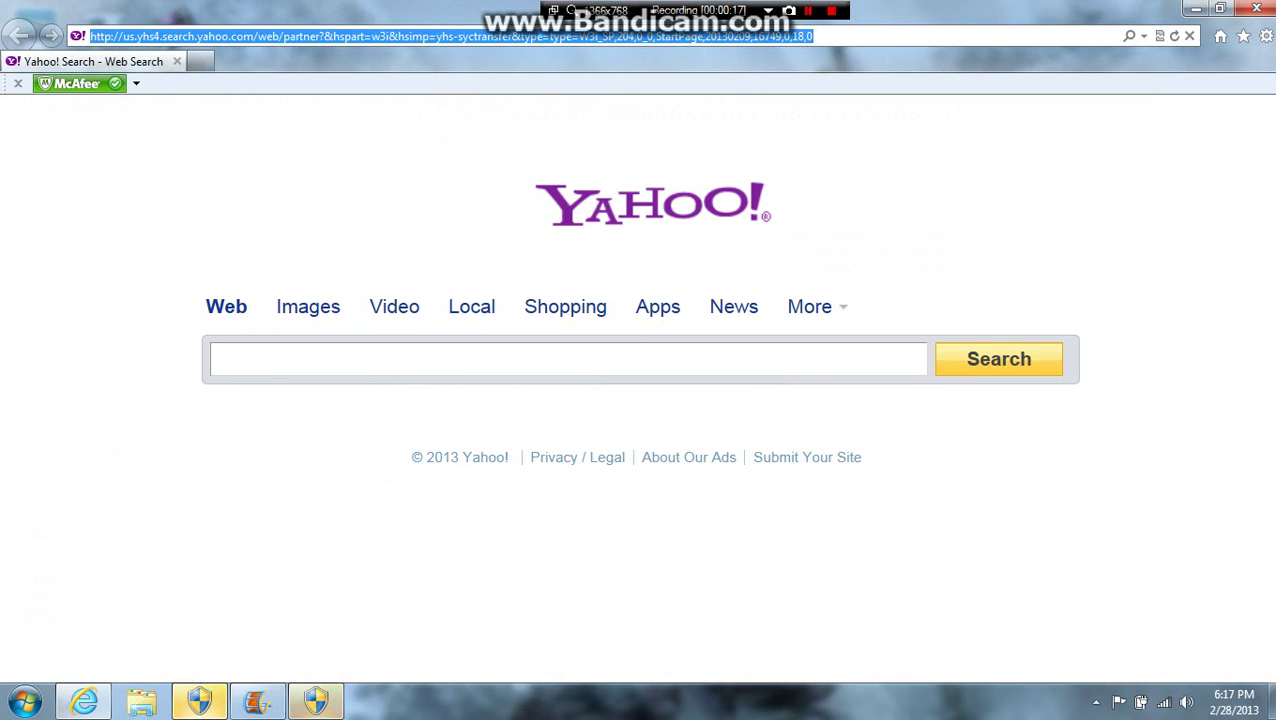
pyautogui.write('mine')
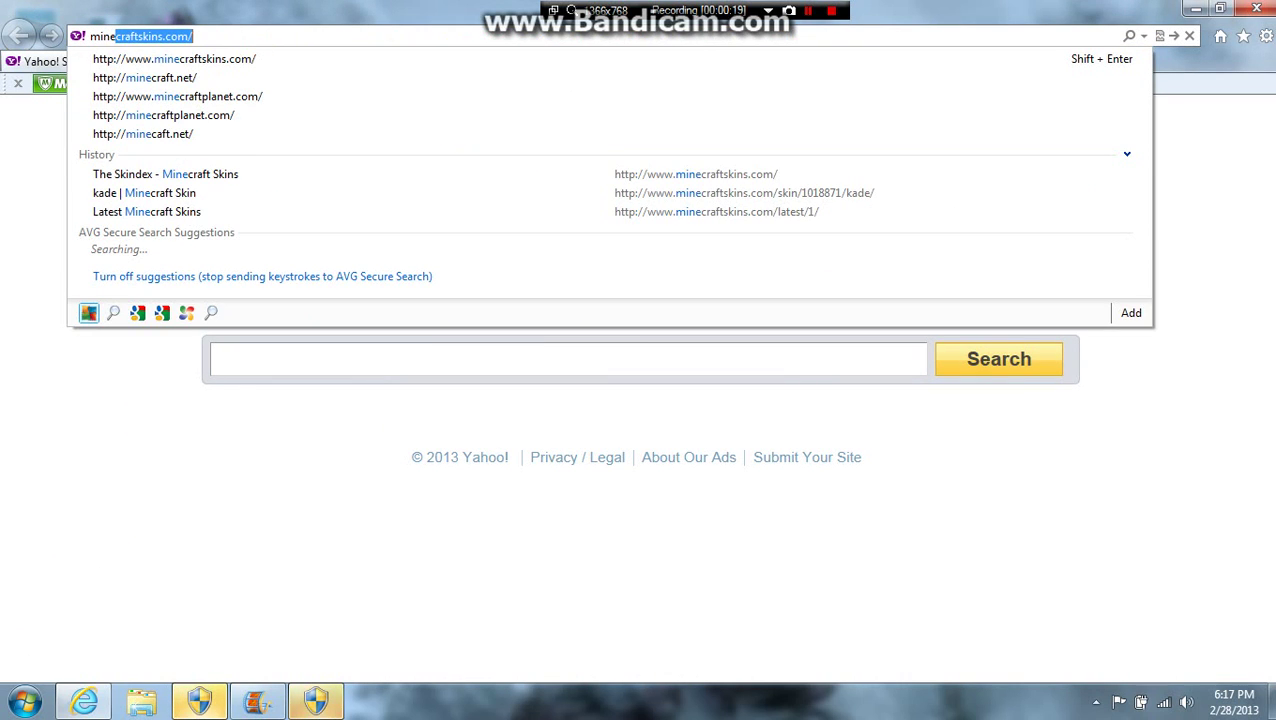
pyautogui.write('craft')
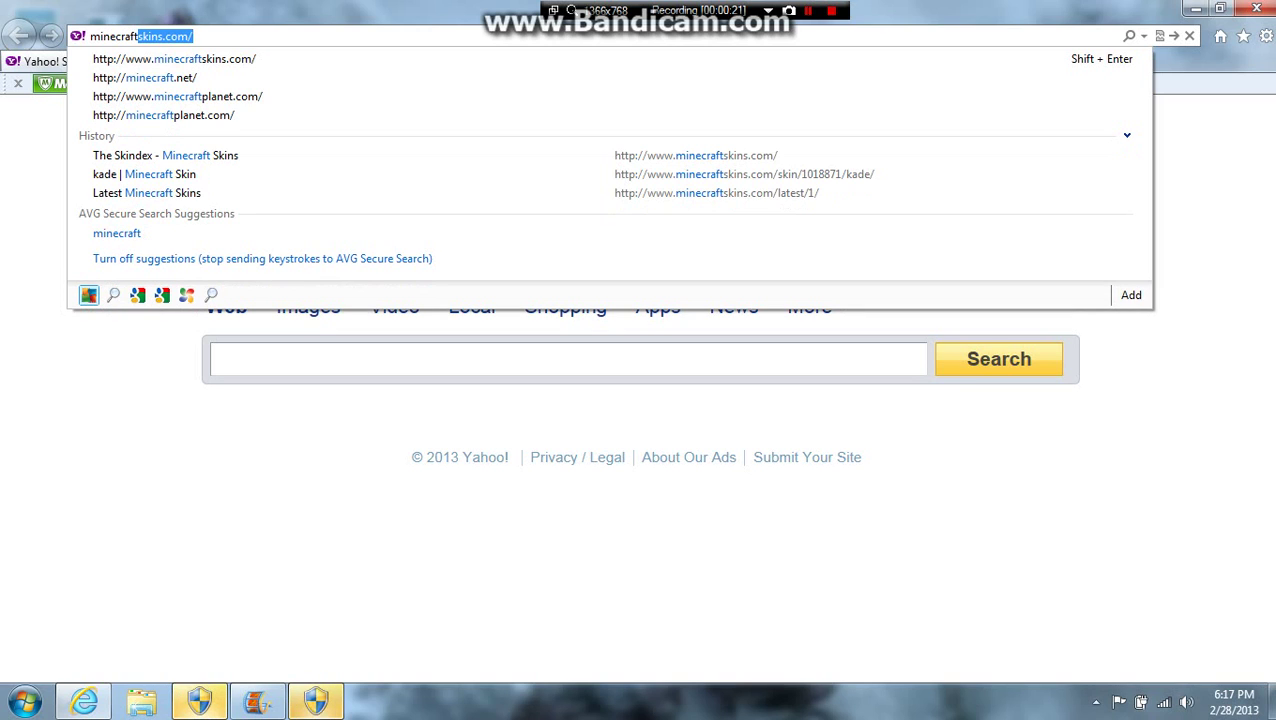
pyautogui.write('skins')
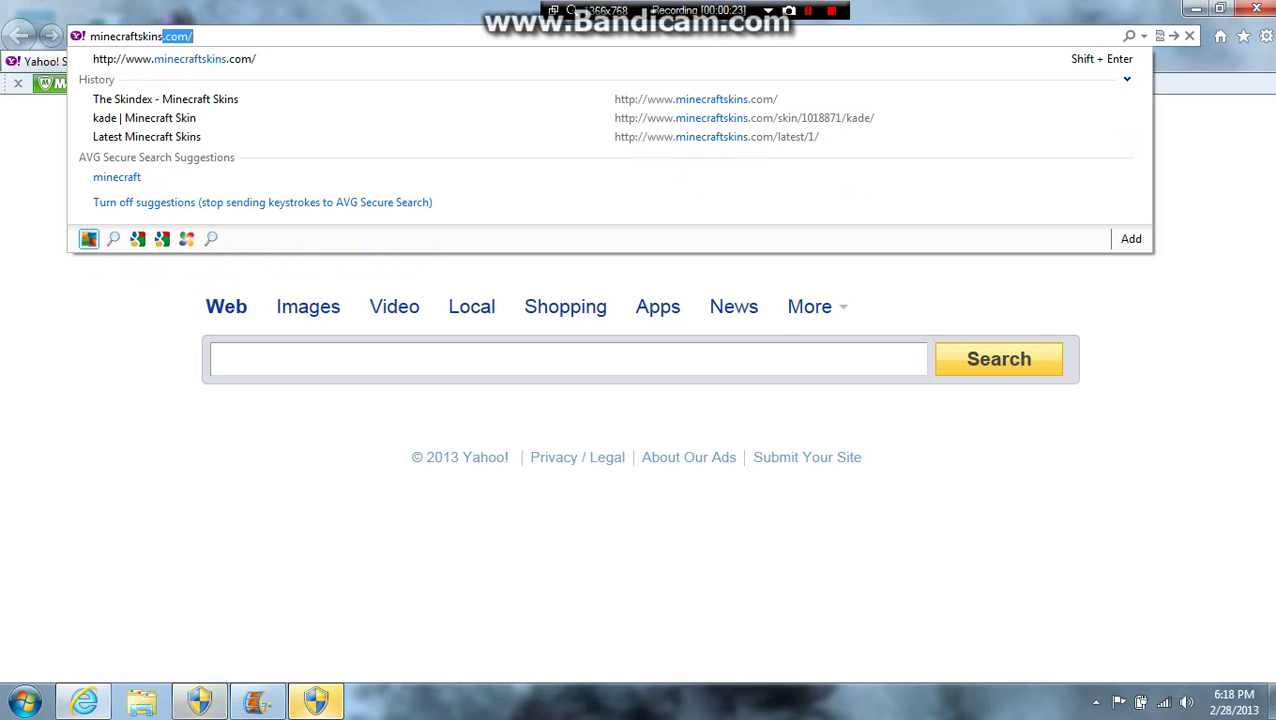
pyautogui.write('.com')
pyautogui.press('Return')
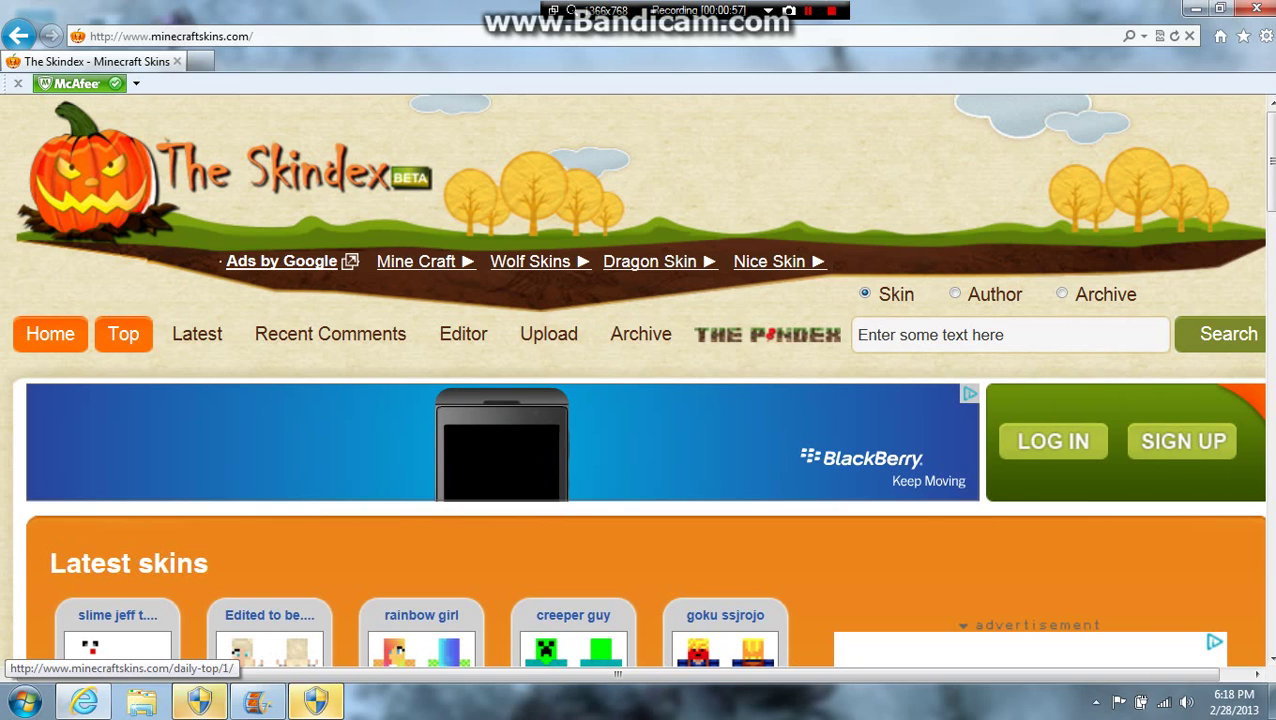
# Step: Show The Skindex's Daily Top skins and browse down the grid past Winter Girl and Ghost Rider
pyautogui.click(123, 334)
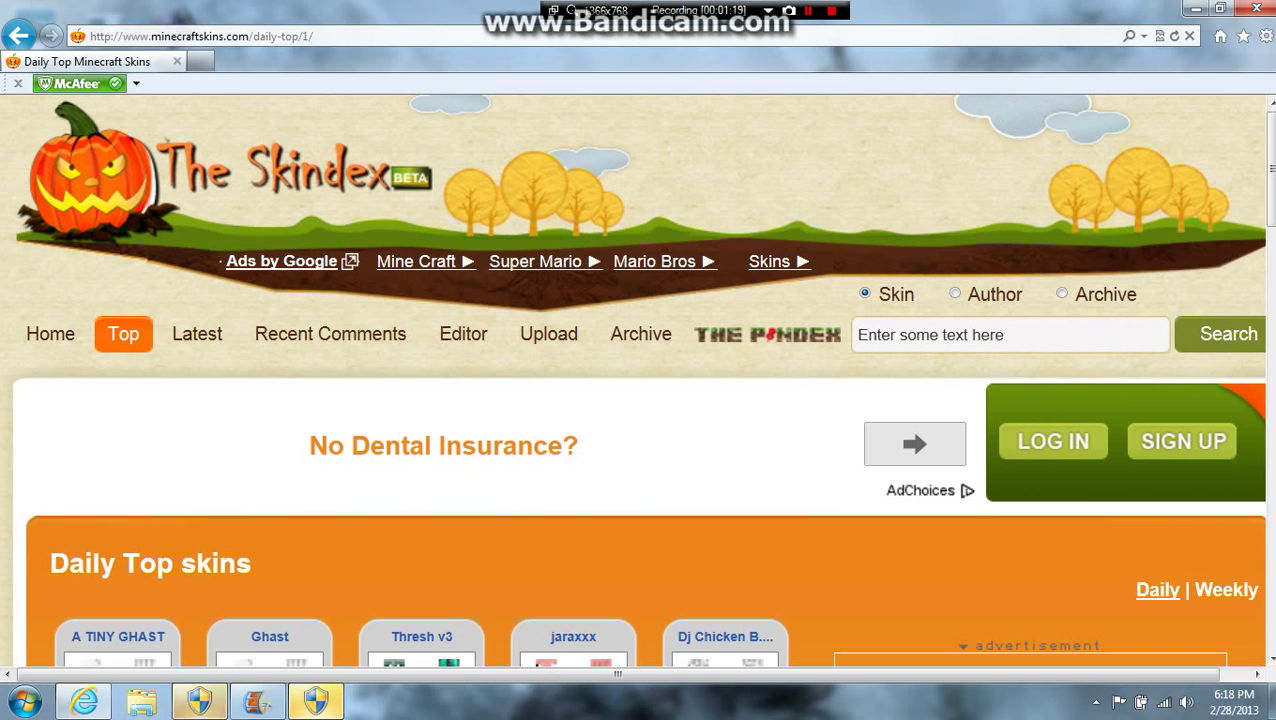
pyautogui.scroll(-3, 637, 380)
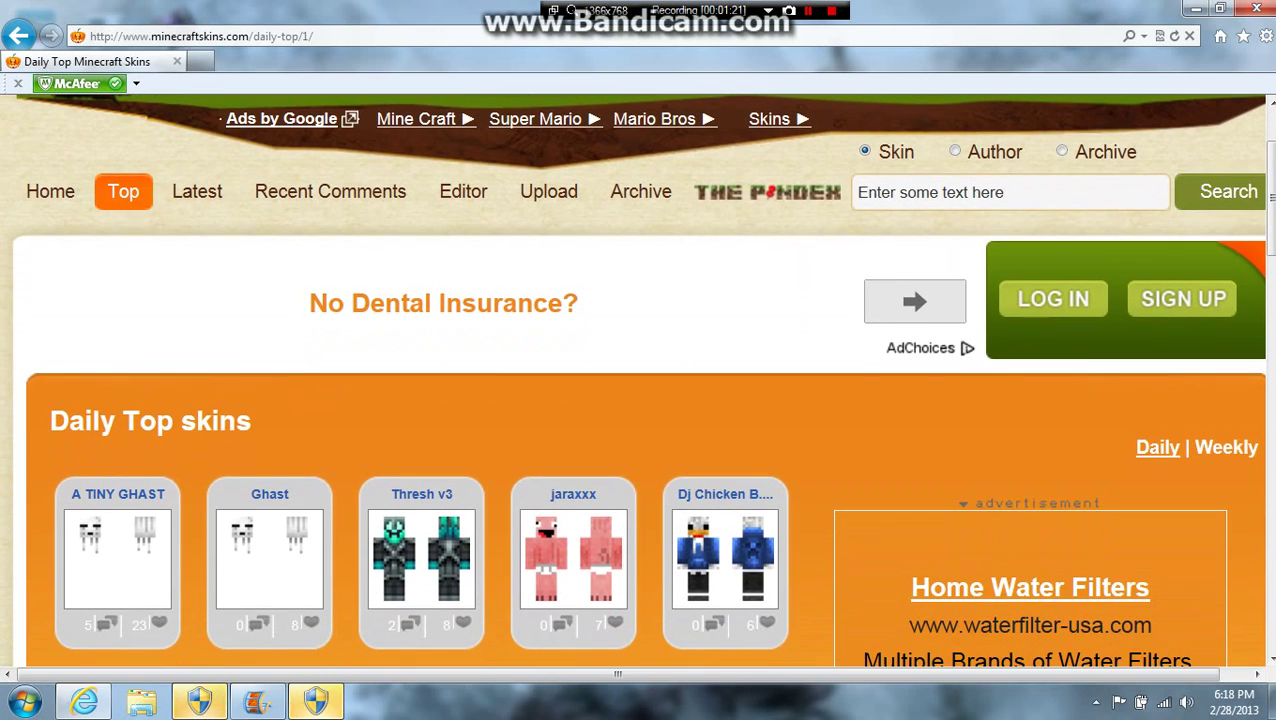
pyautogui.scroll(-5, 637, 380)
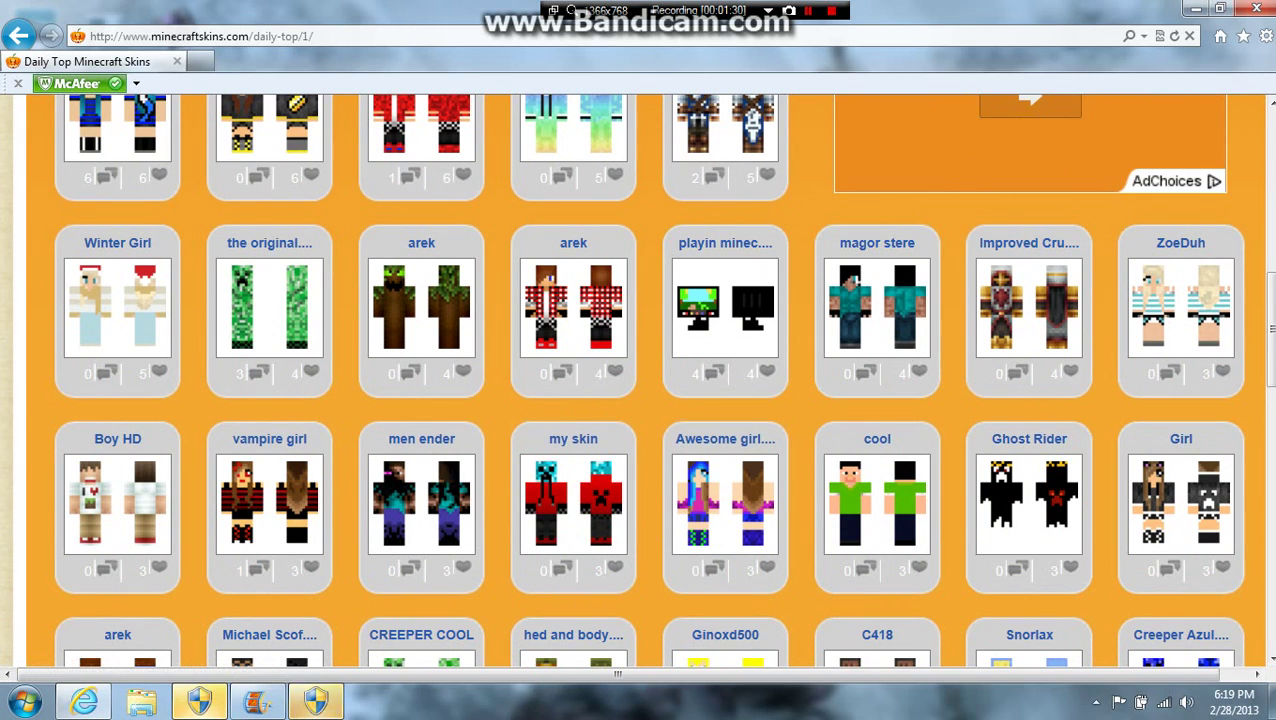
pyautogui.scroll(-1, 663, 380)
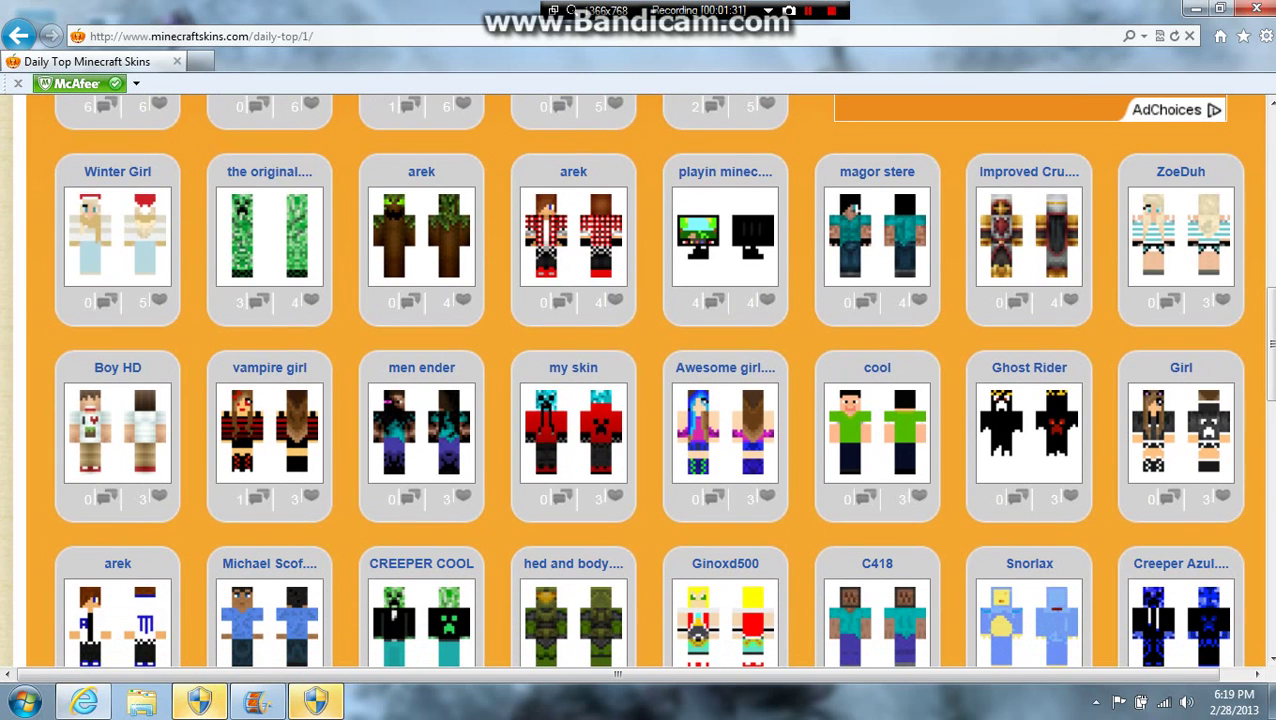
pyautogui.scroll(-4, 663, 380)
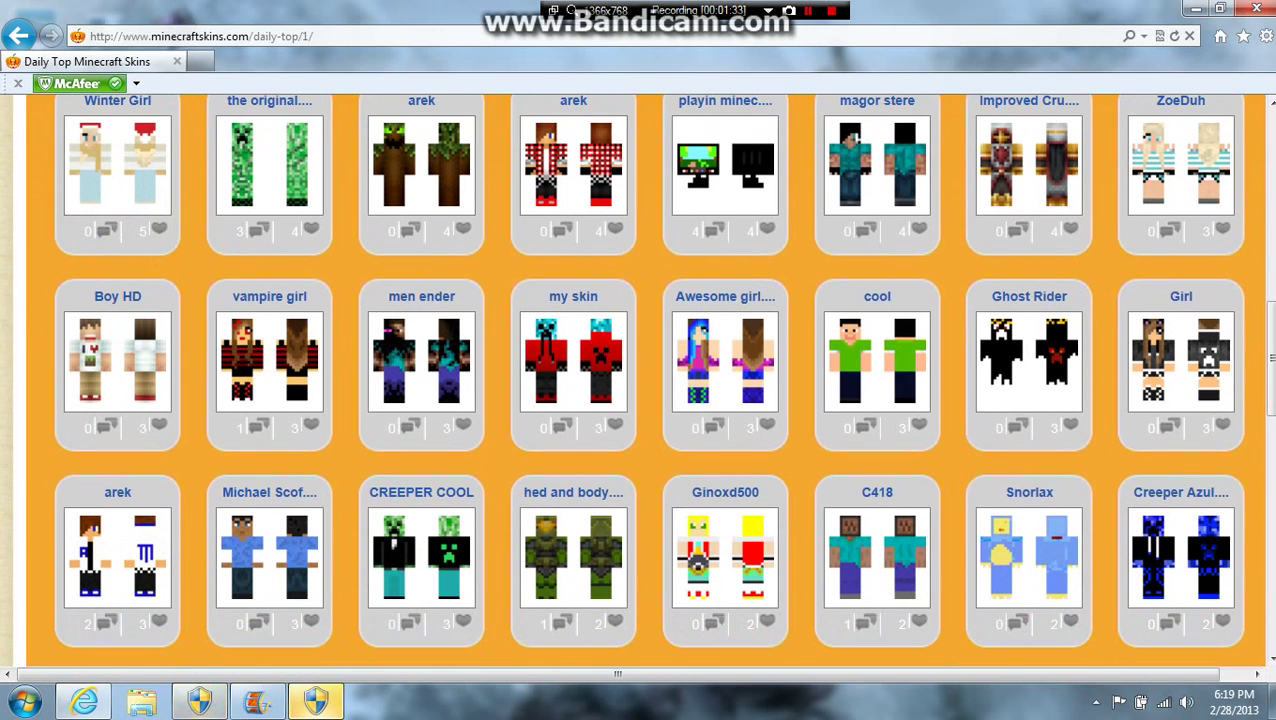
pyautogui.scroll(-3, 663, 380)
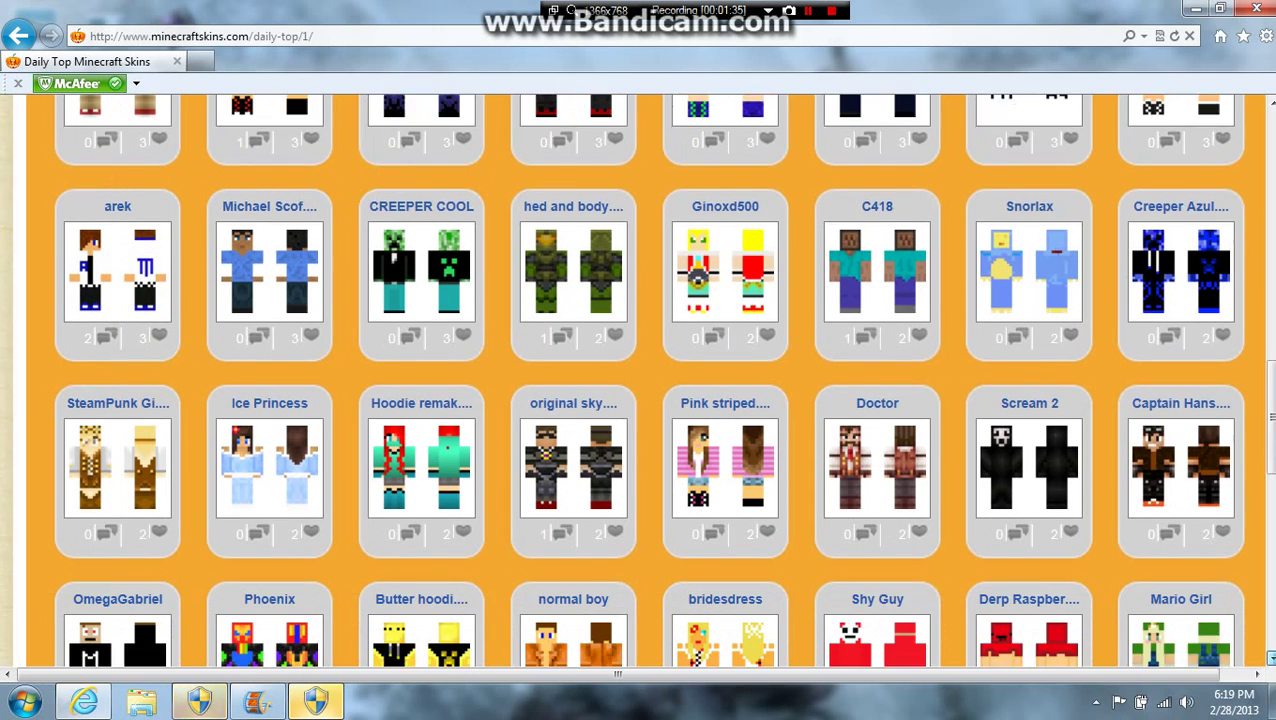
pyautogui.scroll(-2, 663, 380)
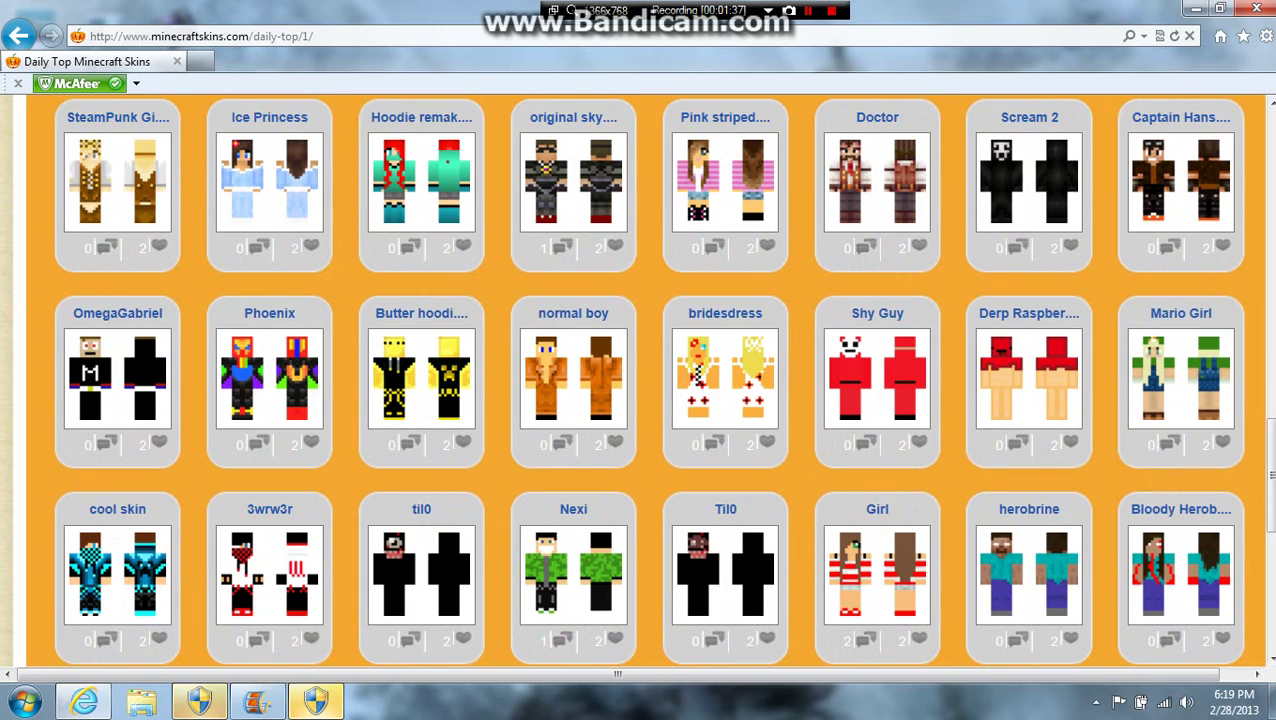
# Step: Open the cyan-checkered cool skin's page and choose Upload to Minecraft
pyautogui.click(117, 575)
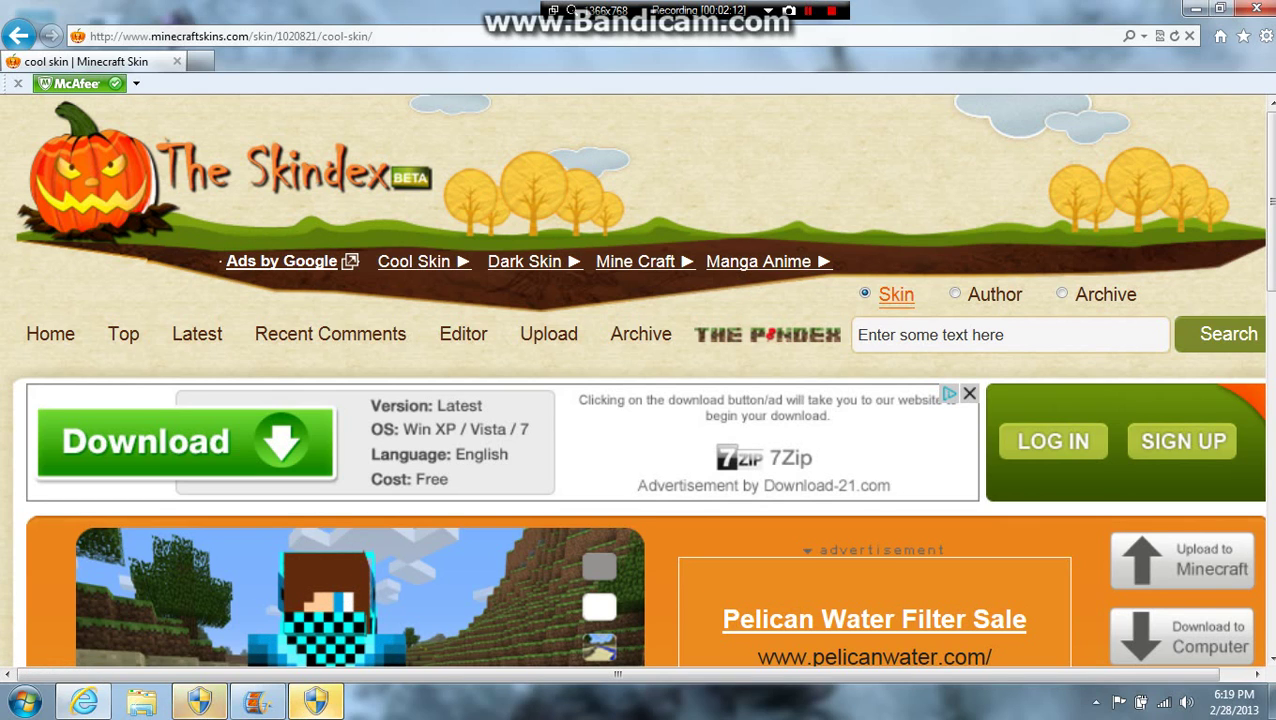
pyautogui.scroll(-1, 636, 380)
pyautogui.scroll(-1, 636, 380)
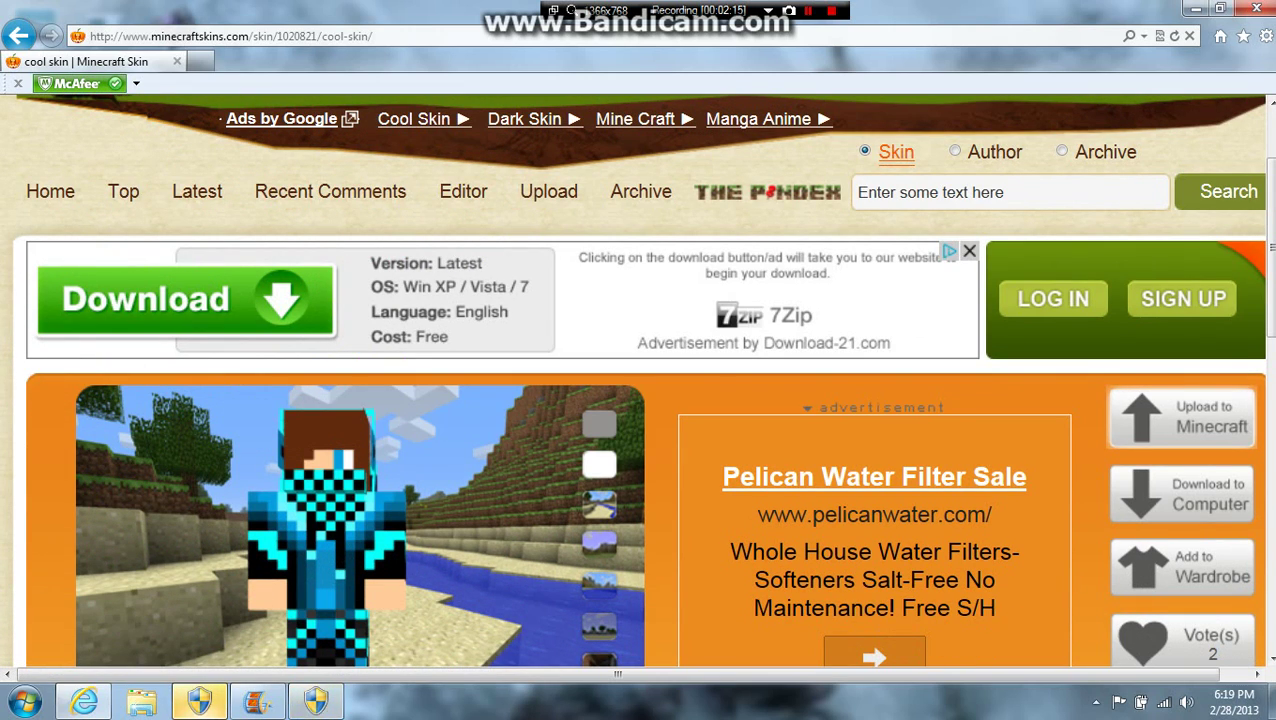
pyautogui.click(1182, 416)
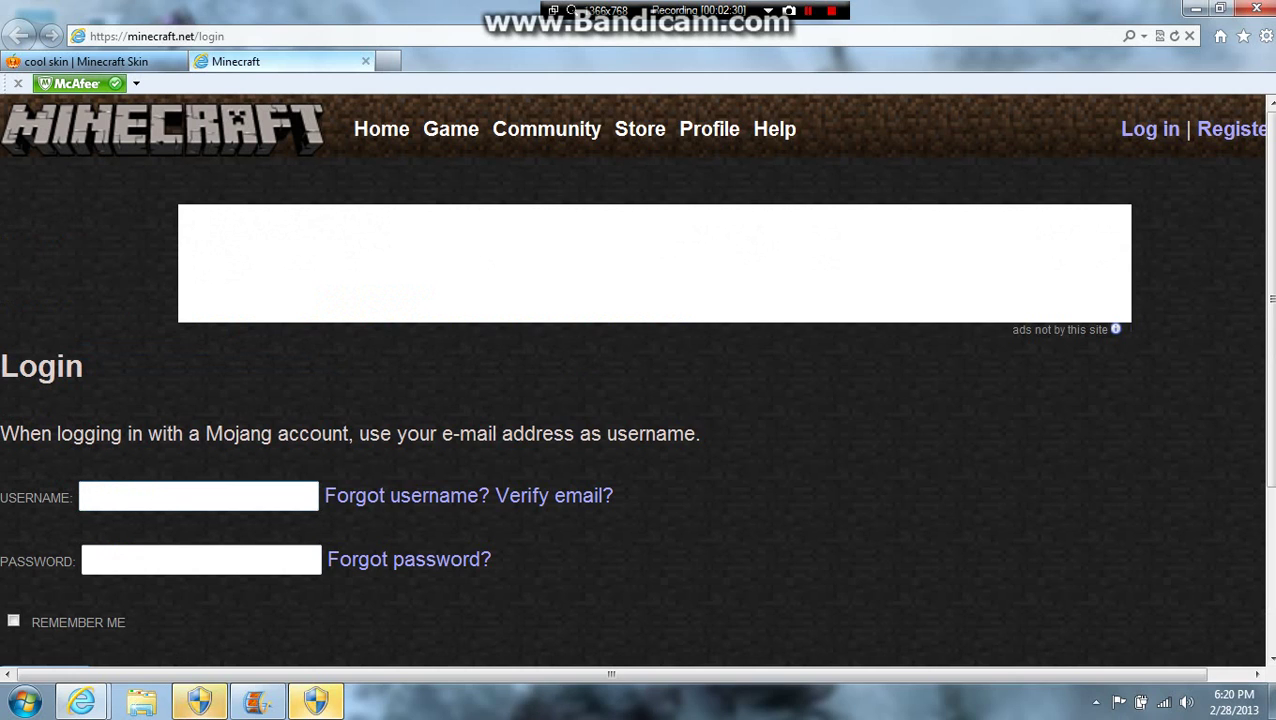
# Step: Enter the account username and the eight-character password on the Minecraft.net login form
pyautogui.write('uperj')
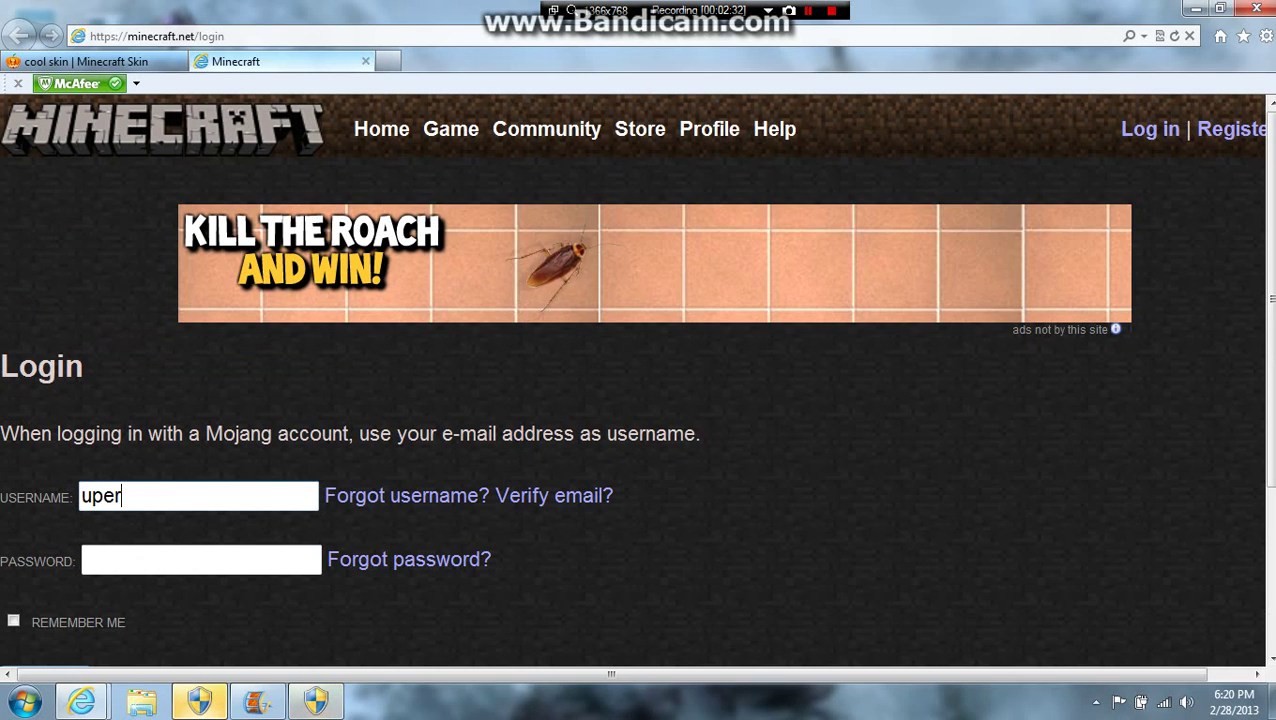
pyautogui.click(82, 495)
pyautogui.write('superj')
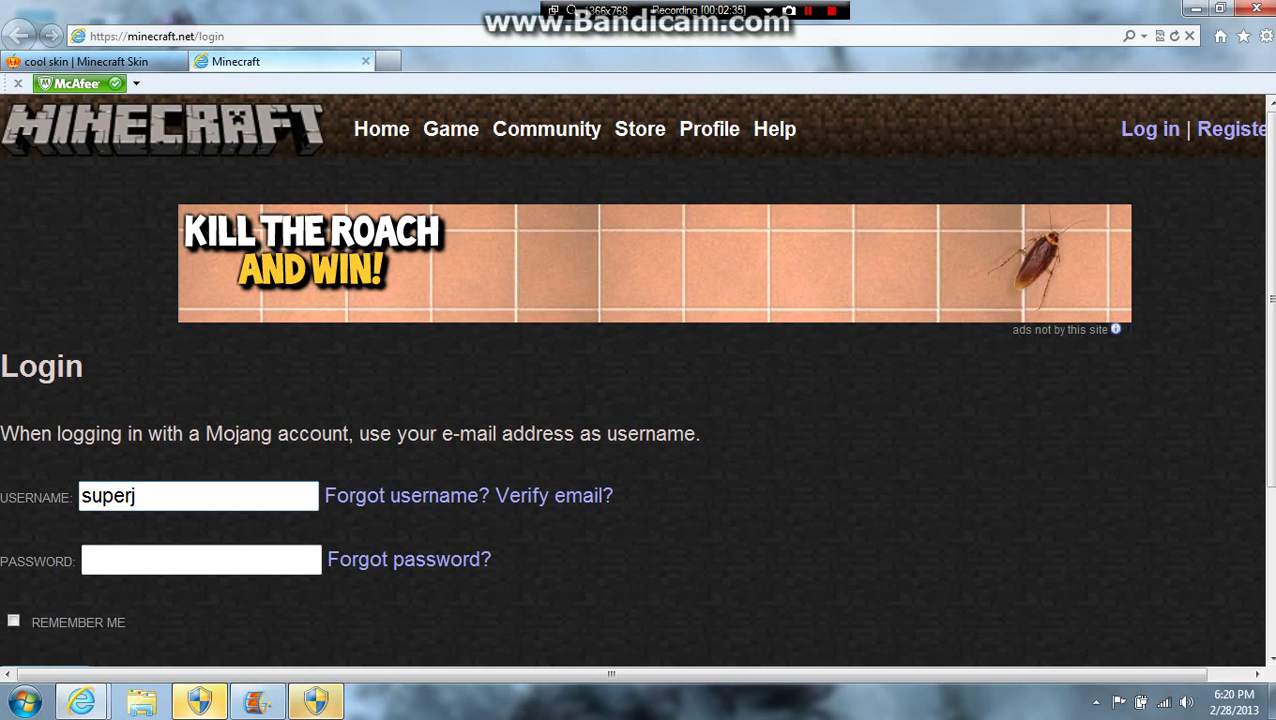
pyautogui.write('ake')
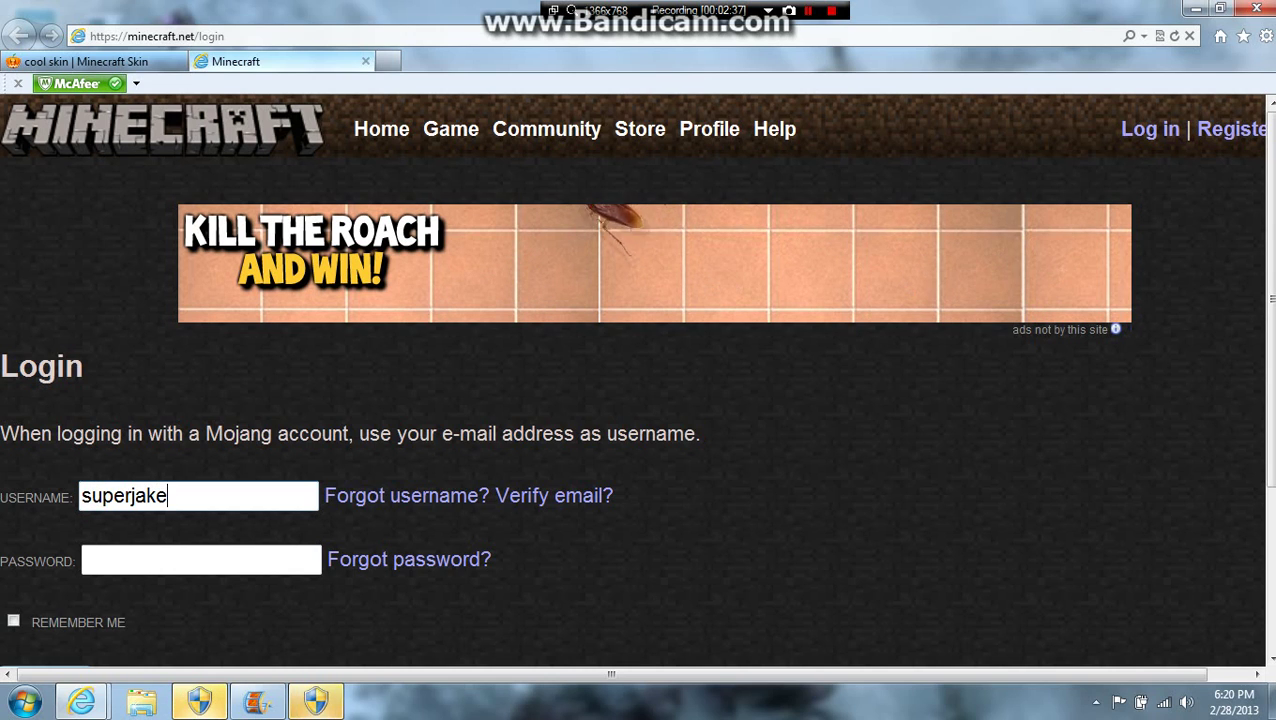
pyautogui.write('jrspid')
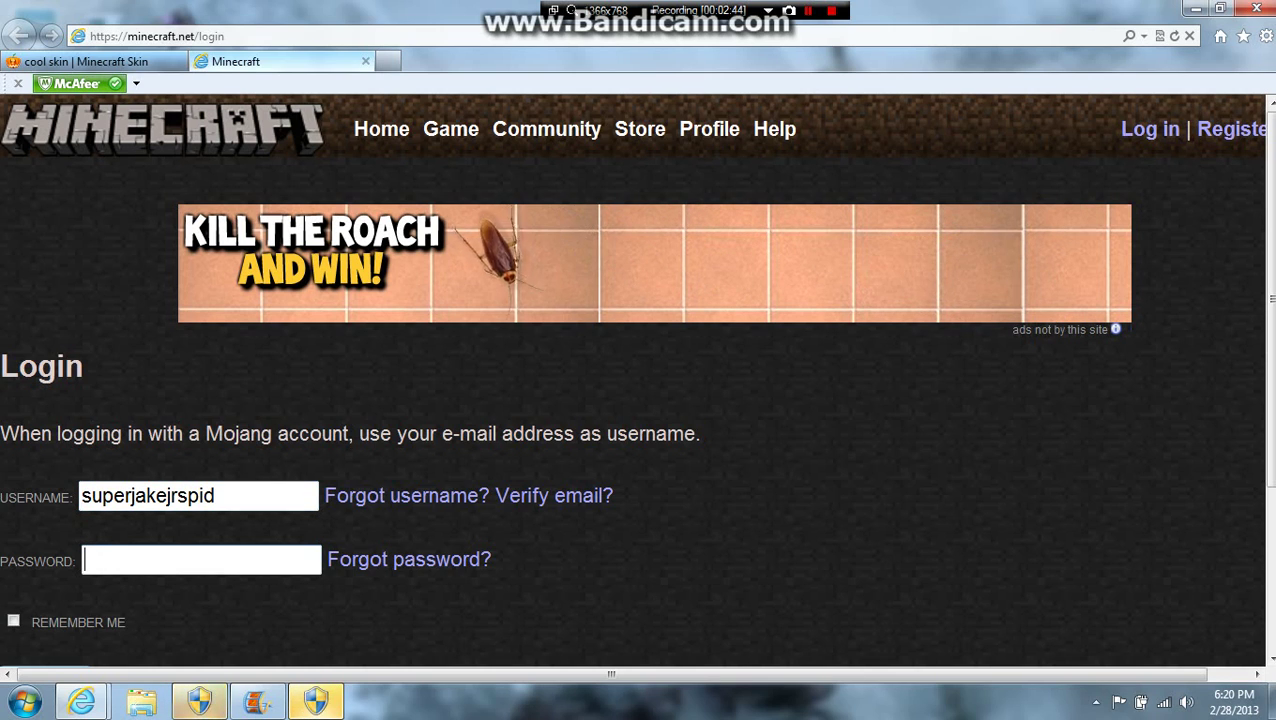
pyautogui.press('Tab')
pyautogui.write('••••••')
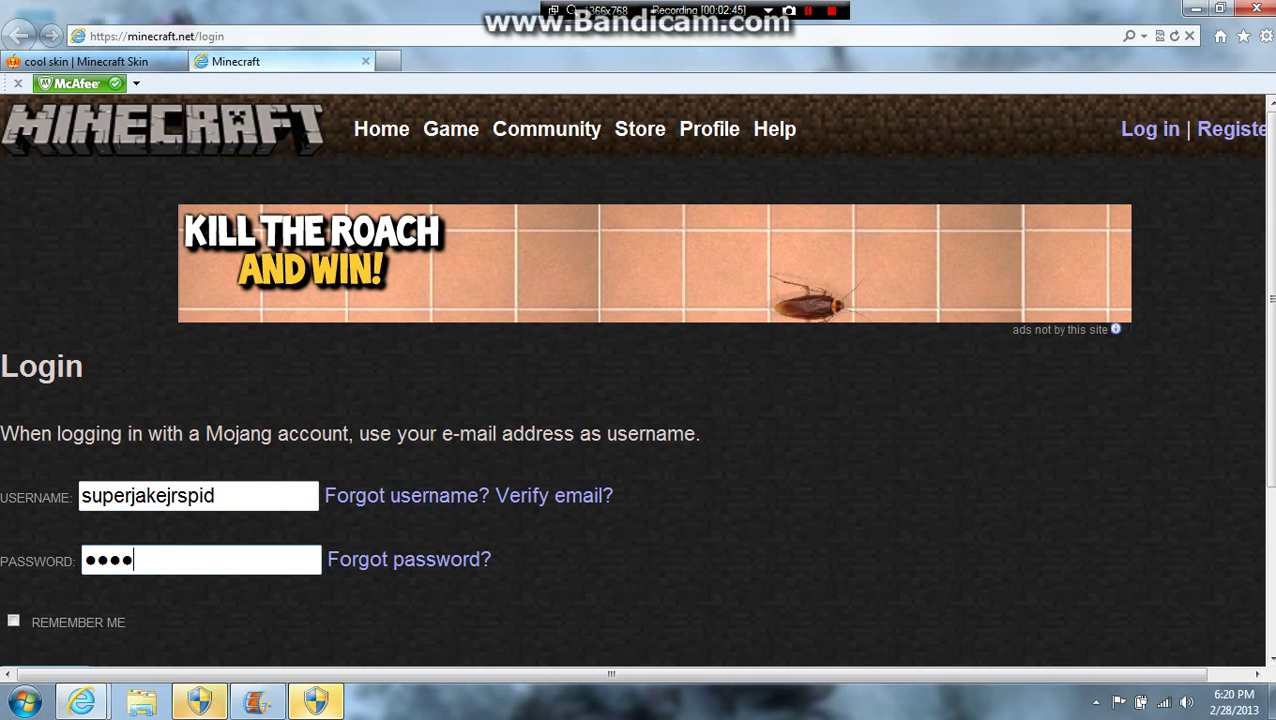
pyautogui.write('••')
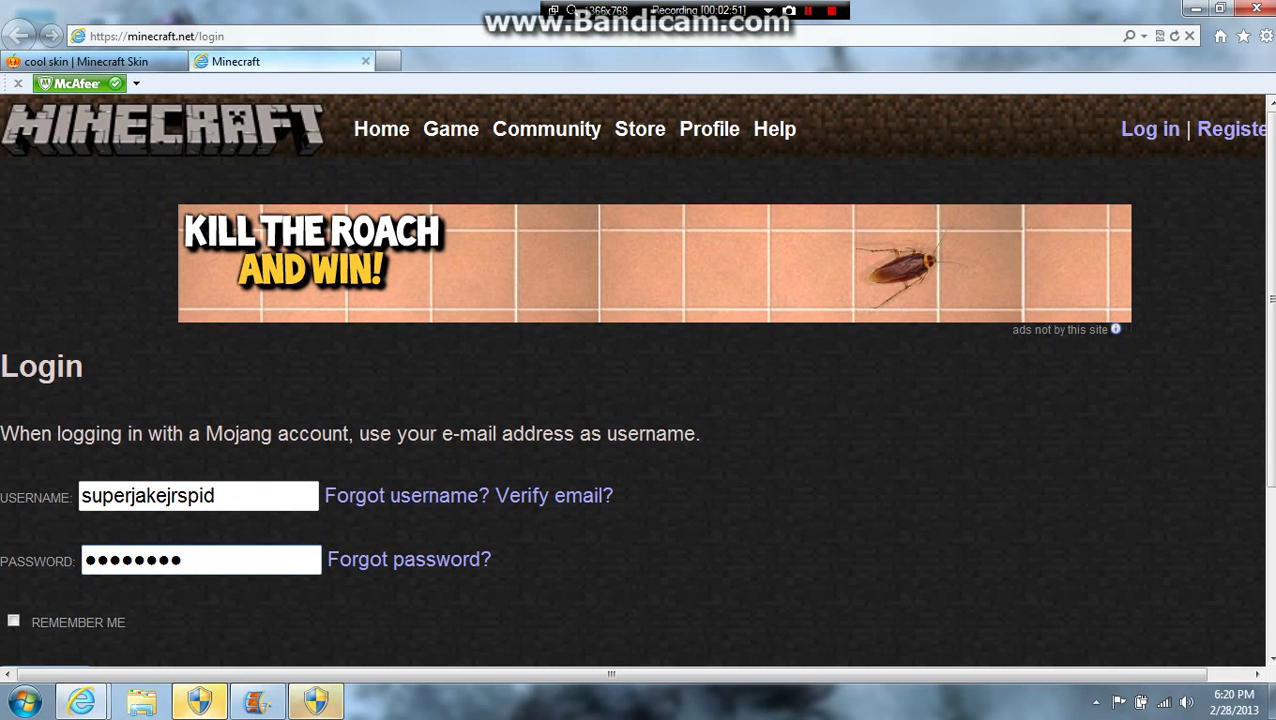
pyautogui.scroll(-2, 638, 380)
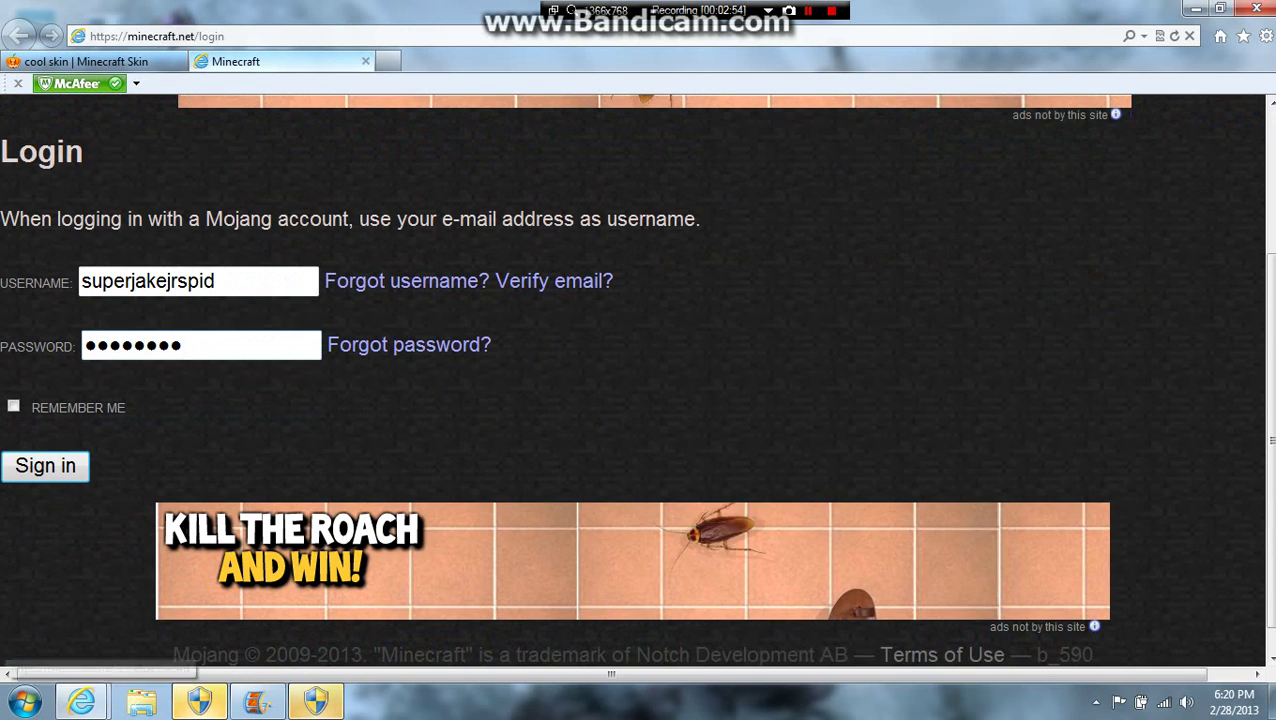
# Step: Sign in and press Change to apply the cyan-checkered cool skin
pyautogui.press('Return')
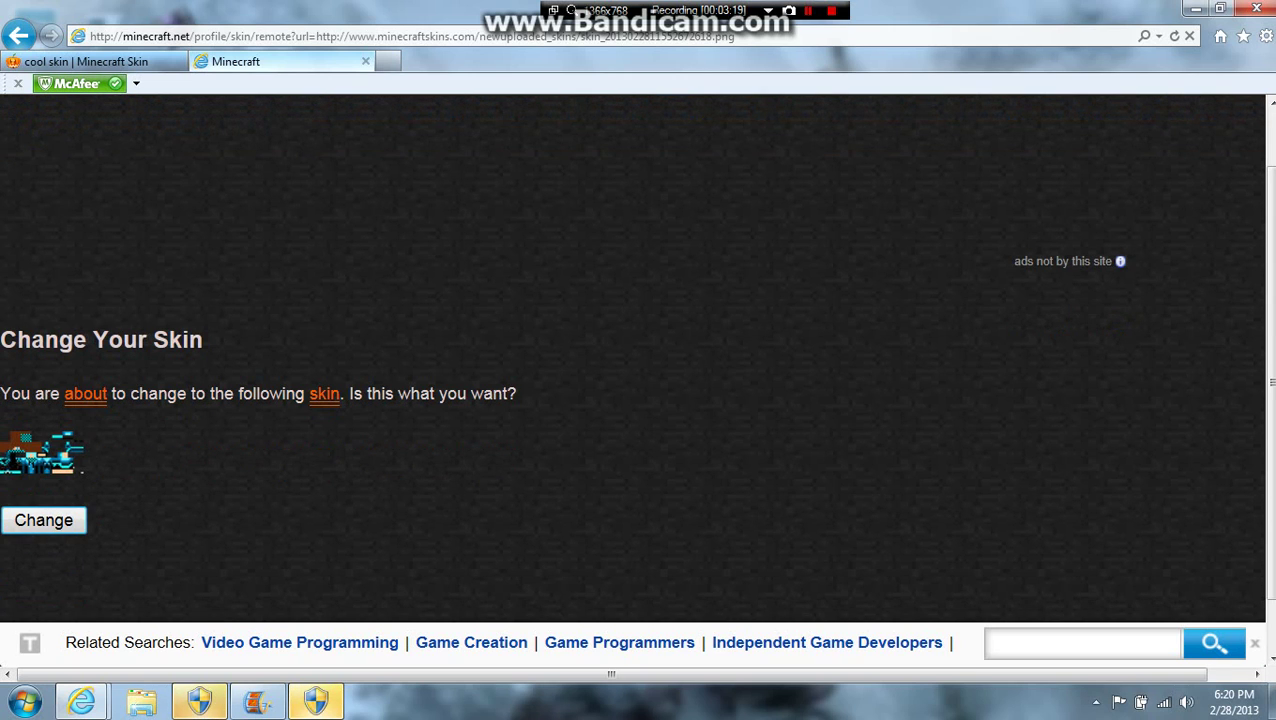
pyautogui.scroll(-1, 638, 380)
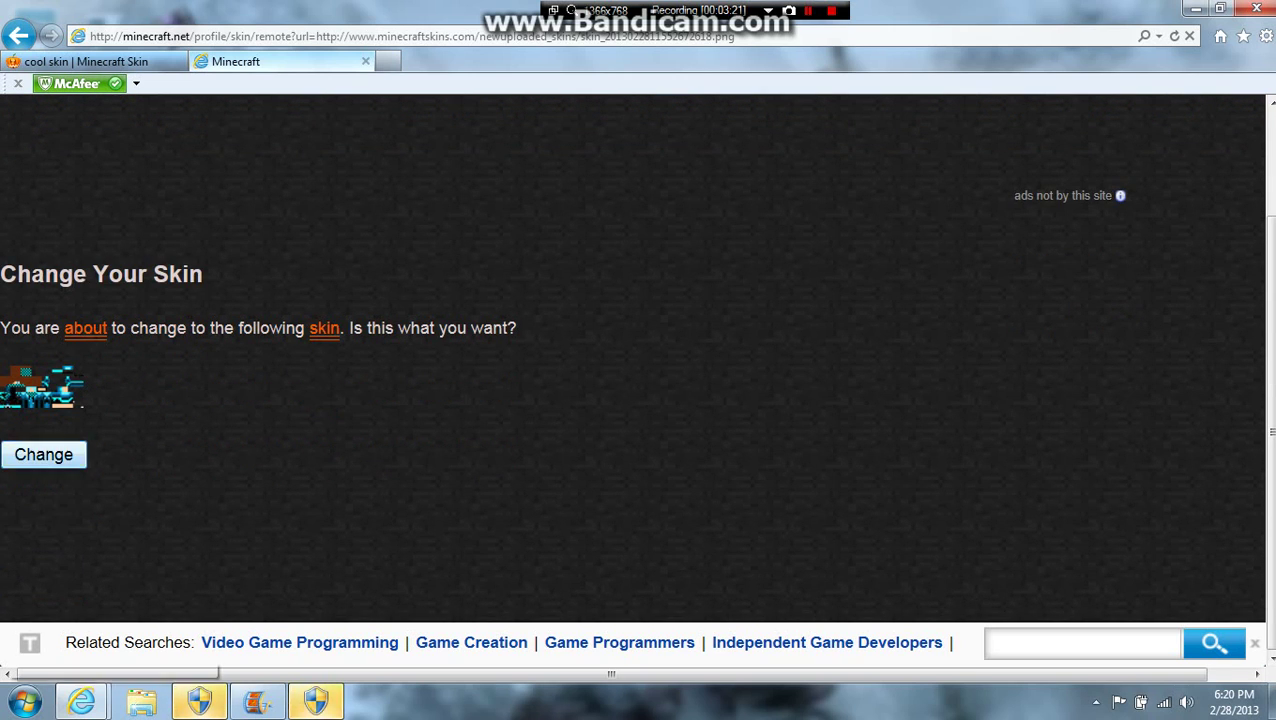
pyautogui.click(57, 458)
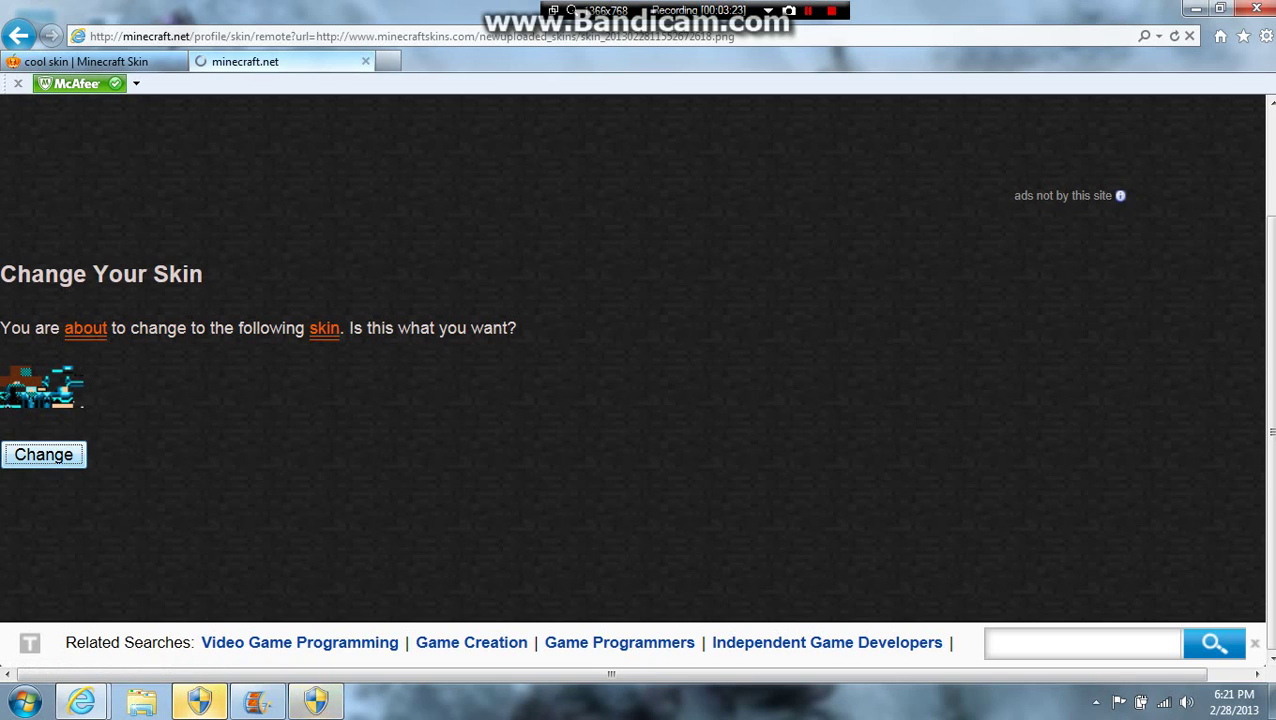